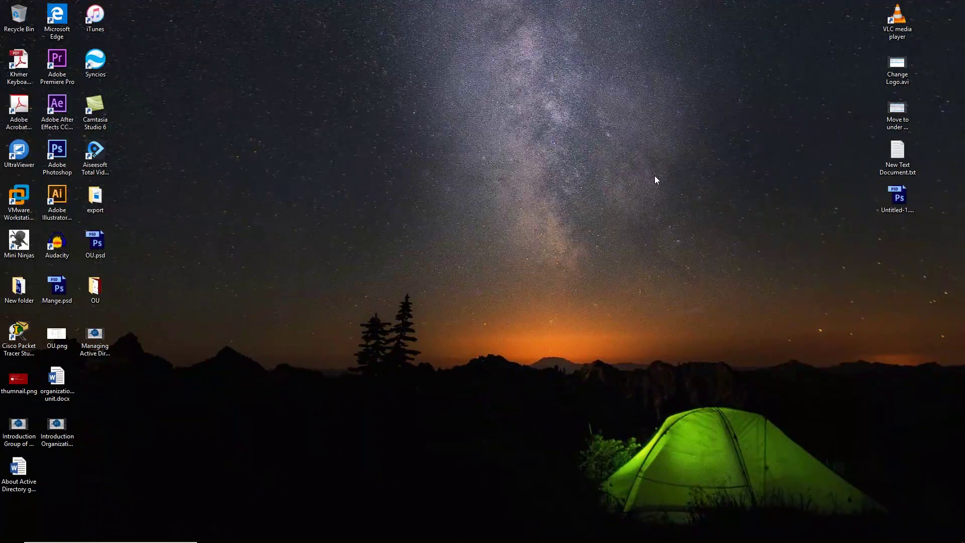
Refresh the host desktop and launch VMware Workstation Pro
right_click(256, 171)
left_click(232, 202)
left_click(19, 199)
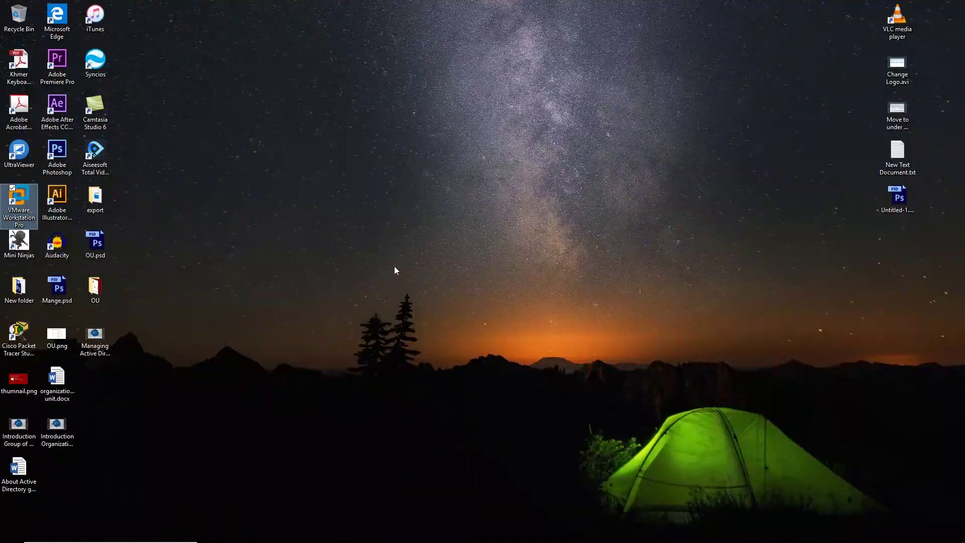
key("Return")
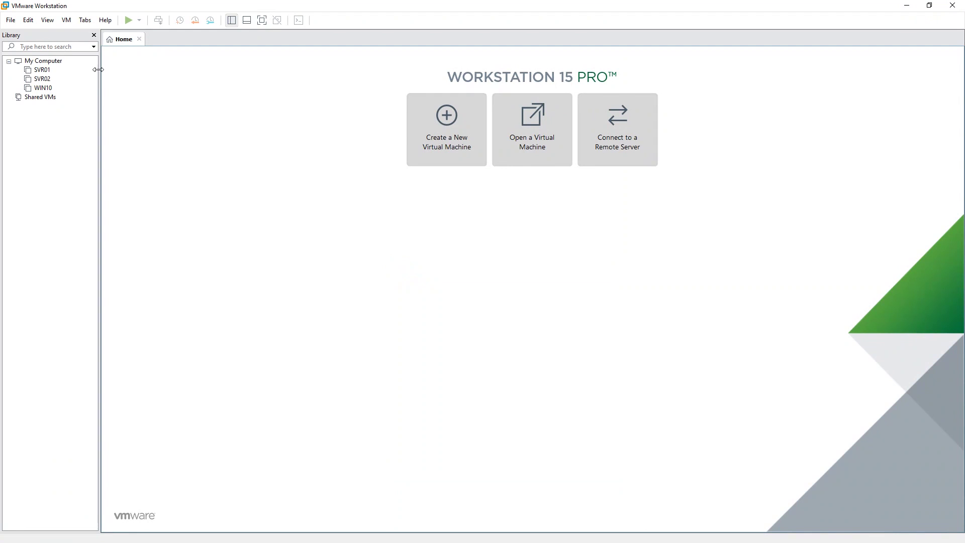
Power on the SVR01 virtual machine, dismiss the removable devices notice, and go full screen
left_click(42, 70)
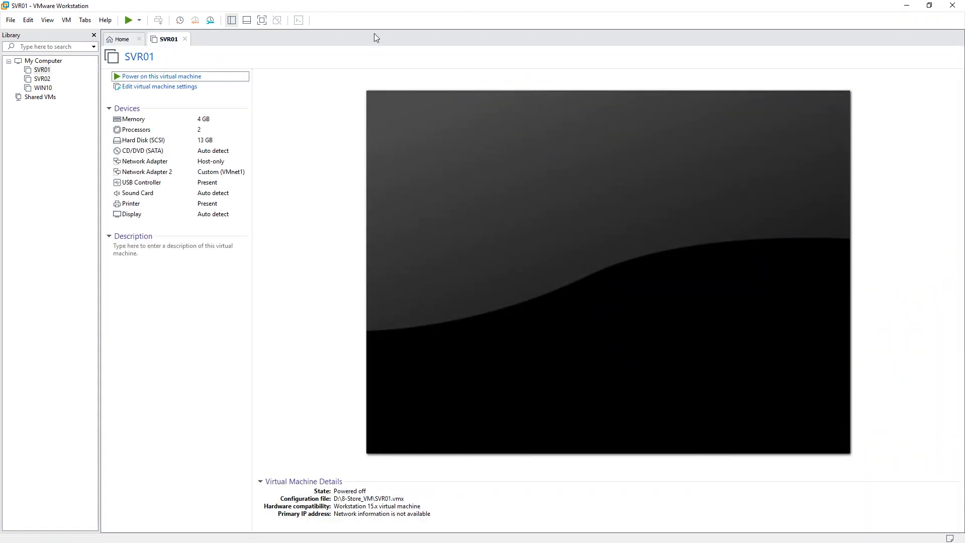
key("ctrl+b")
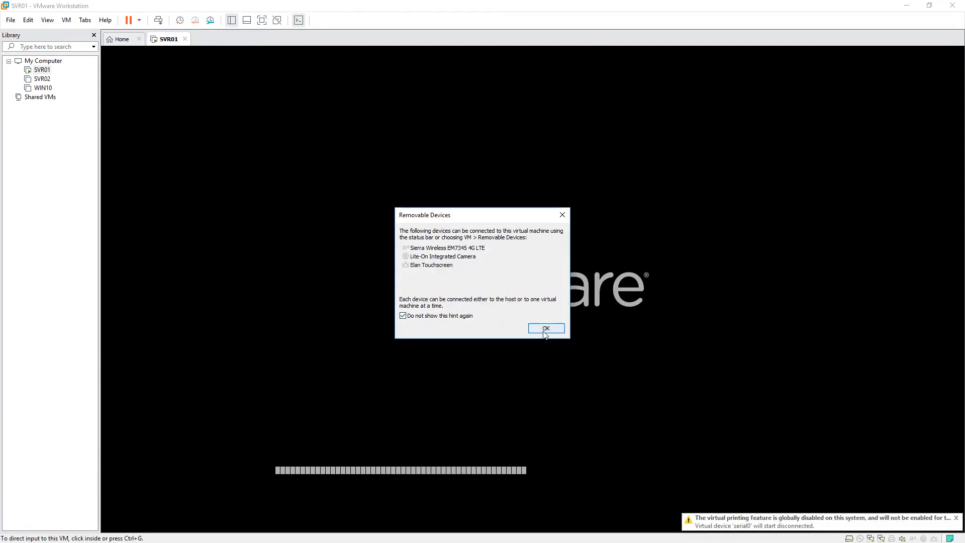
left_click(544, 329)
left_click(262, 21)
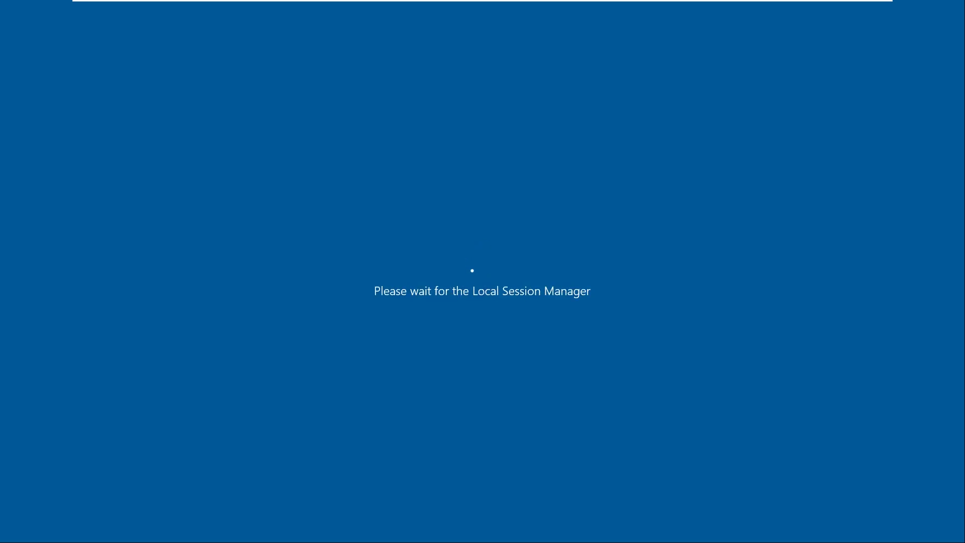
Sign in to the server as ABC\Administrator after dismissing the incorrect password error
key("Return")
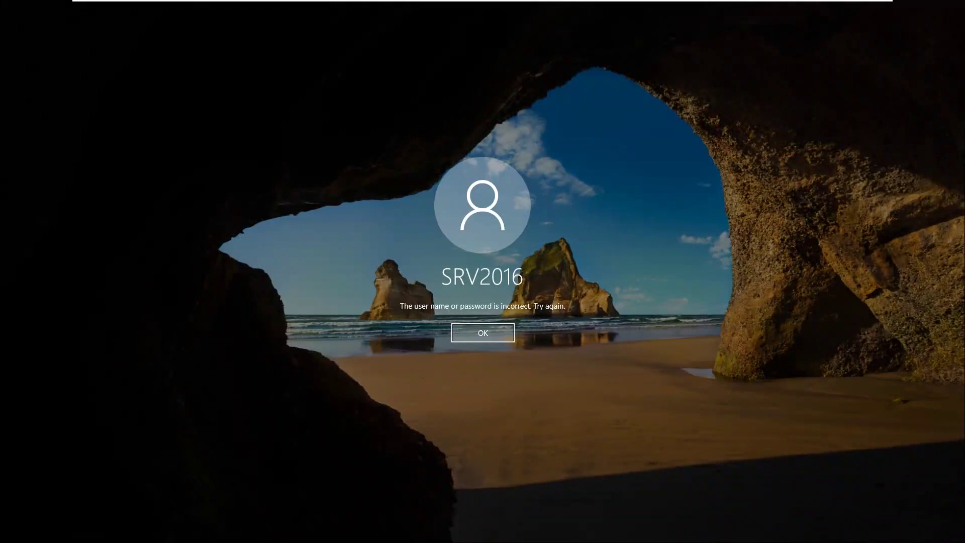
left_click(489, 334)
left_click(92, 490)
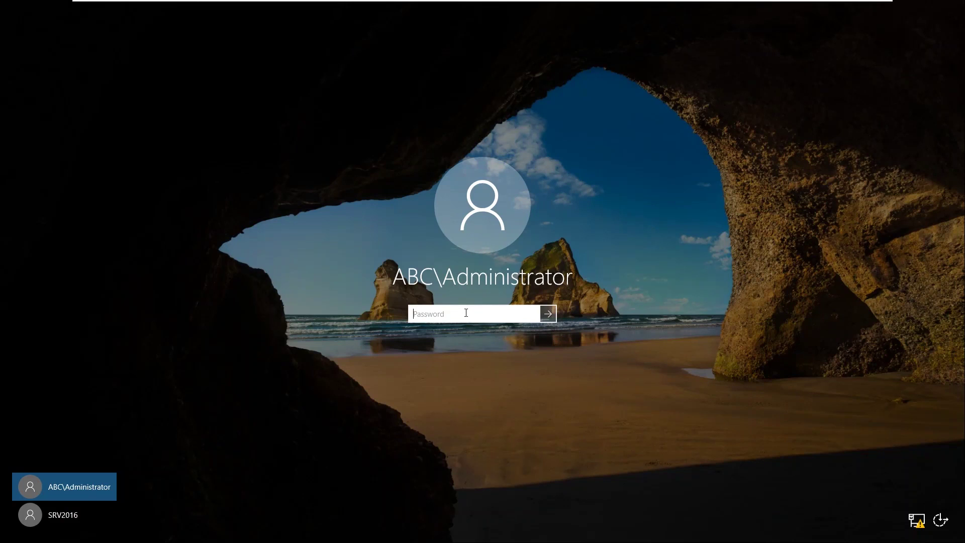
type("Password1!")
key("Return")
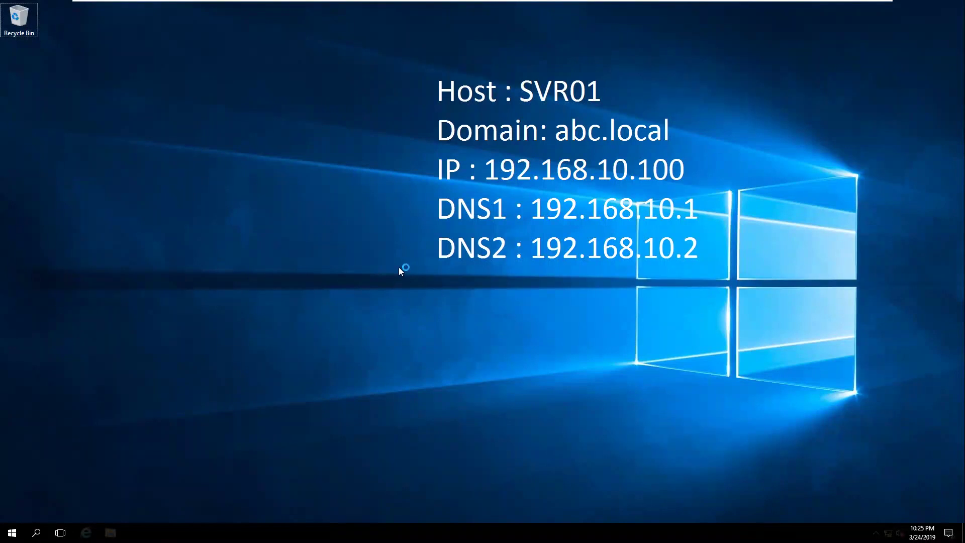
Refresh the server desktop until the host and IP details appear, then open Start
right_click(234, 164)
left_click(247, 162)
right_click(201, 103)
left_click(225, 133)
right_click(171, 90)
left_click(209, 123)
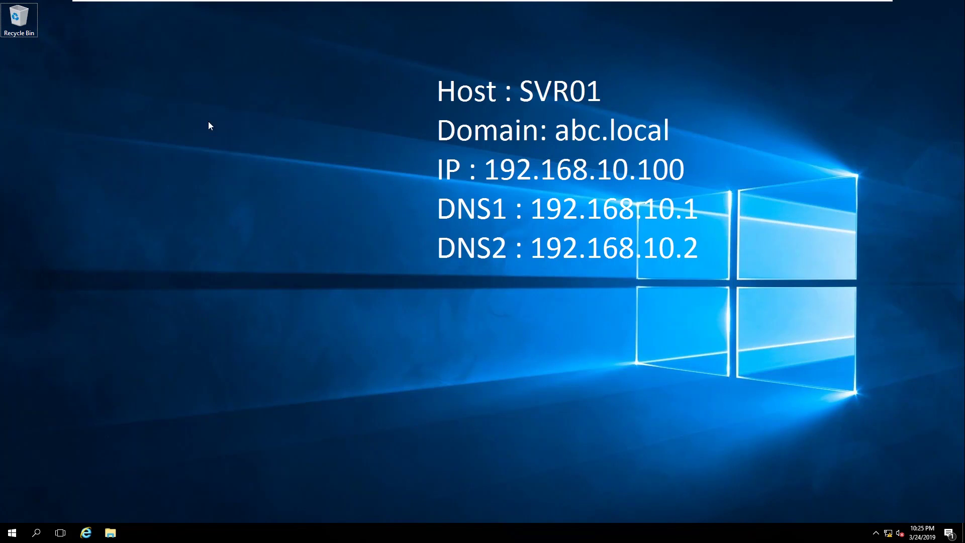
left_click(12, 534)
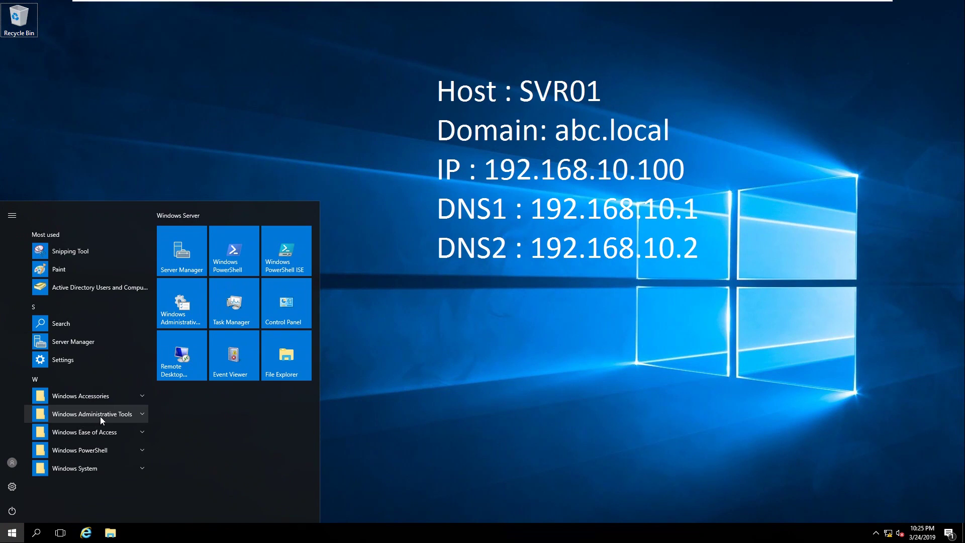
Launch Server Manager and open Active Directory Users and Computers from its Tools menu
left_click(189, 257)
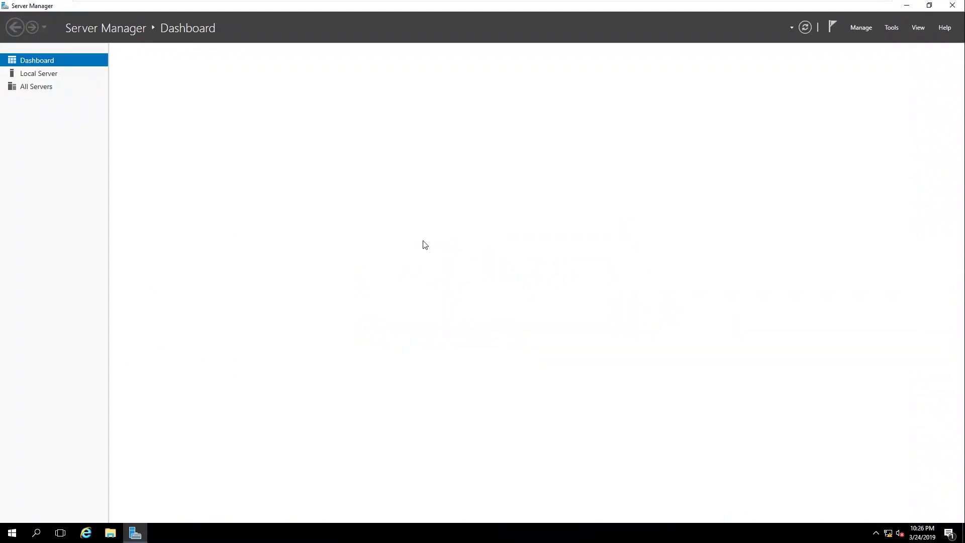
left_click(894, 28)
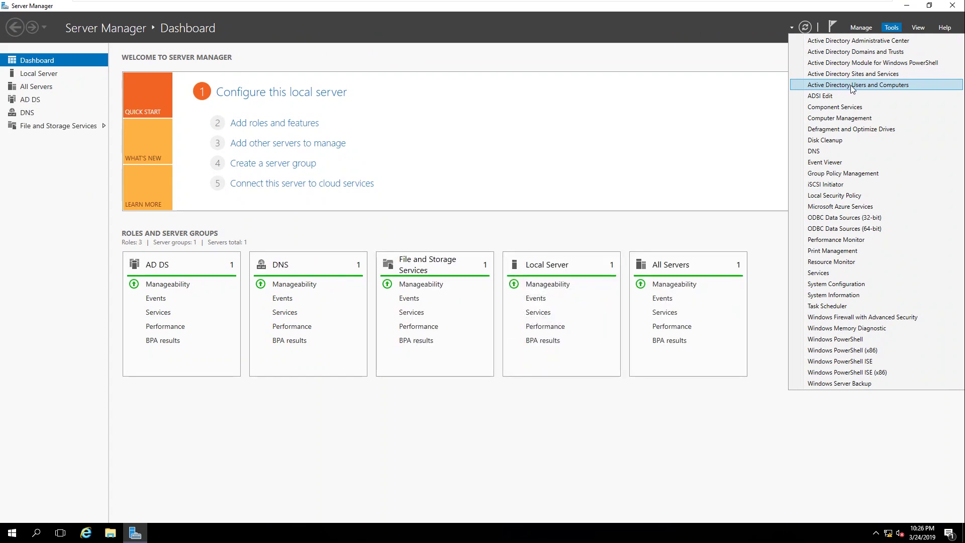
left_click(907, 86)
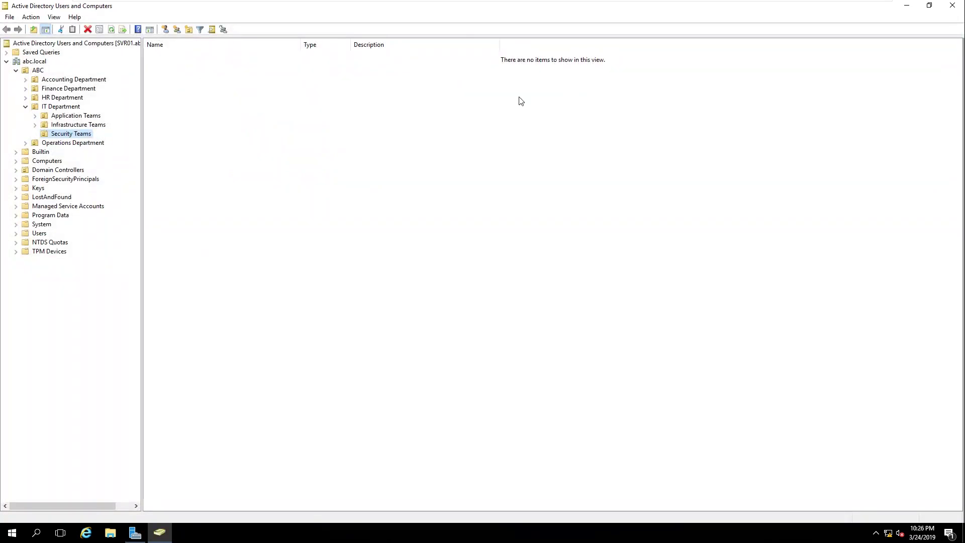
Collapse IT Department and select the ABC OU to list its five department OUs
left_click(25, 107)
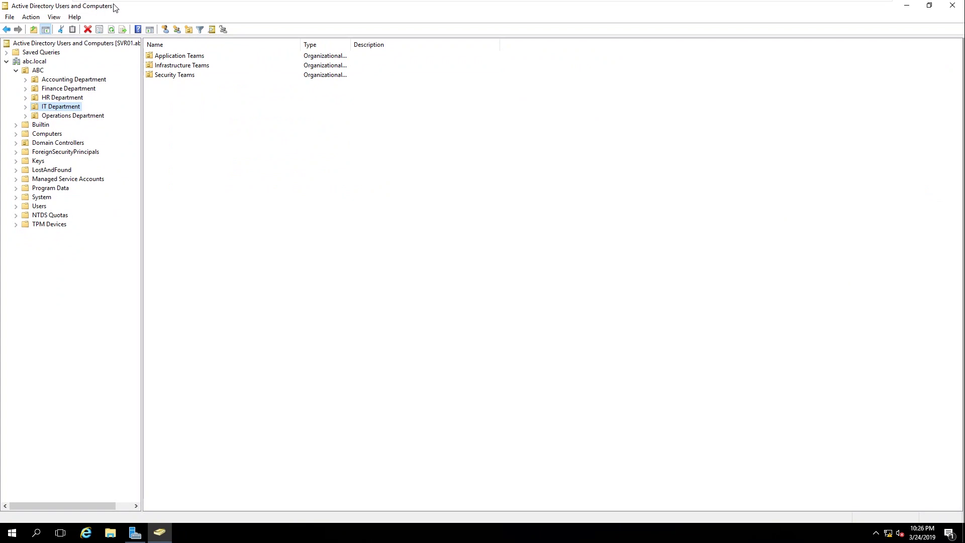
left_click(16, 71)
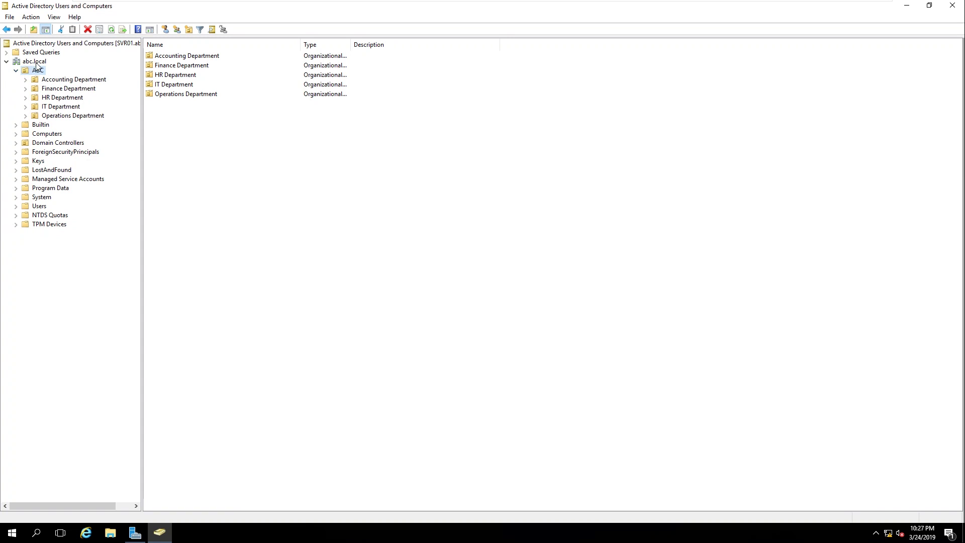
left_click(35, 62)
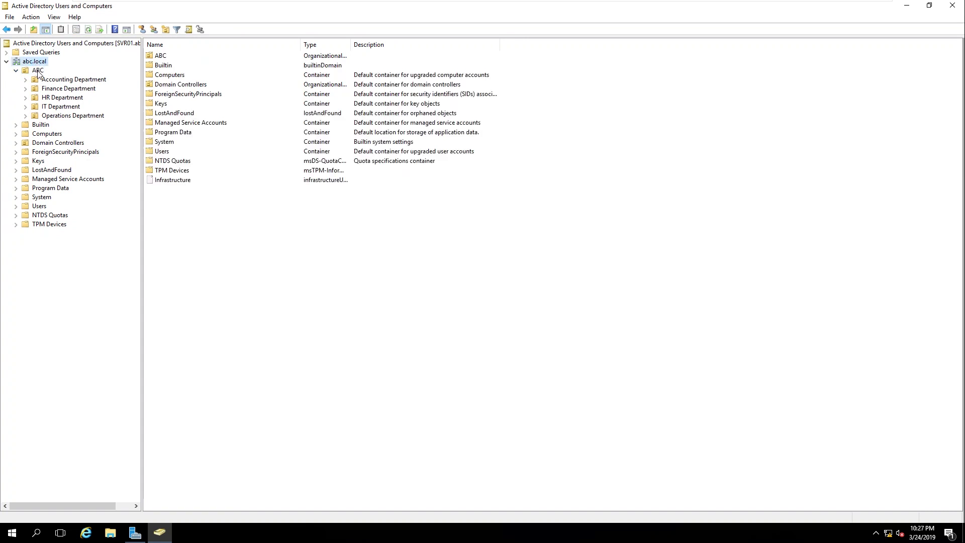
left_click(38, 69)
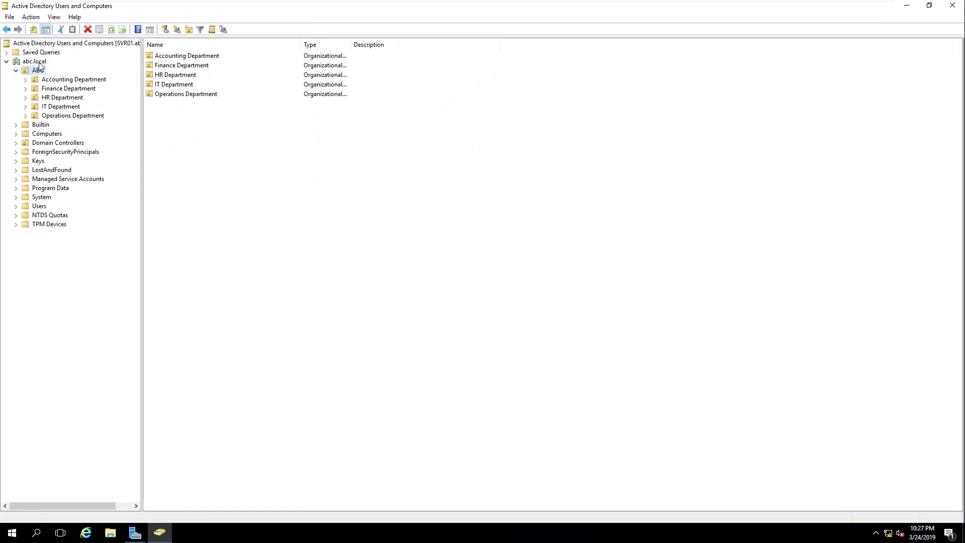
left_click(39, 62)
left_click(39, 70)
Browse the Accounting, Finance, HR, IT and Operations department OUs under ABC
left_click(78, 80)
left_click(75, 89)
left_click(65, 98)
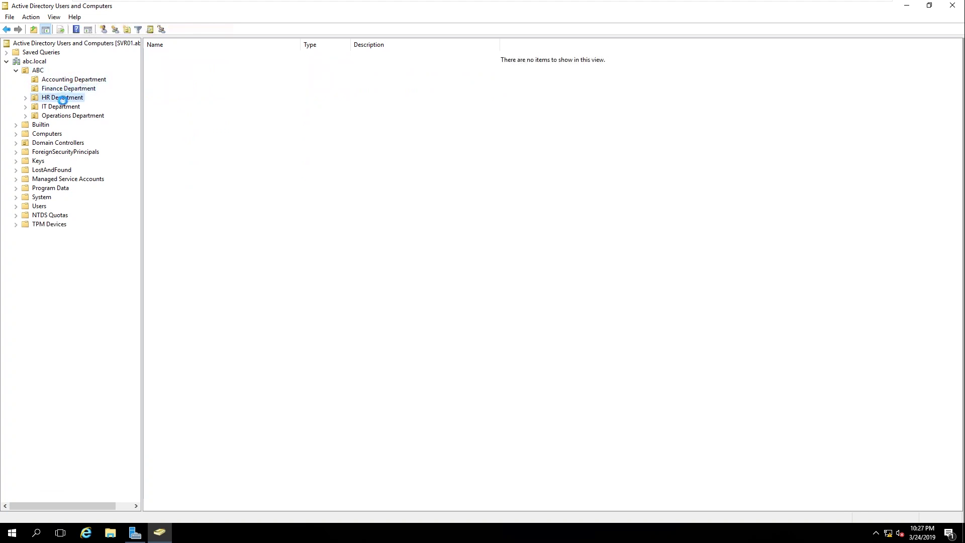
left_click(61, 107)
left_click(62, 113)
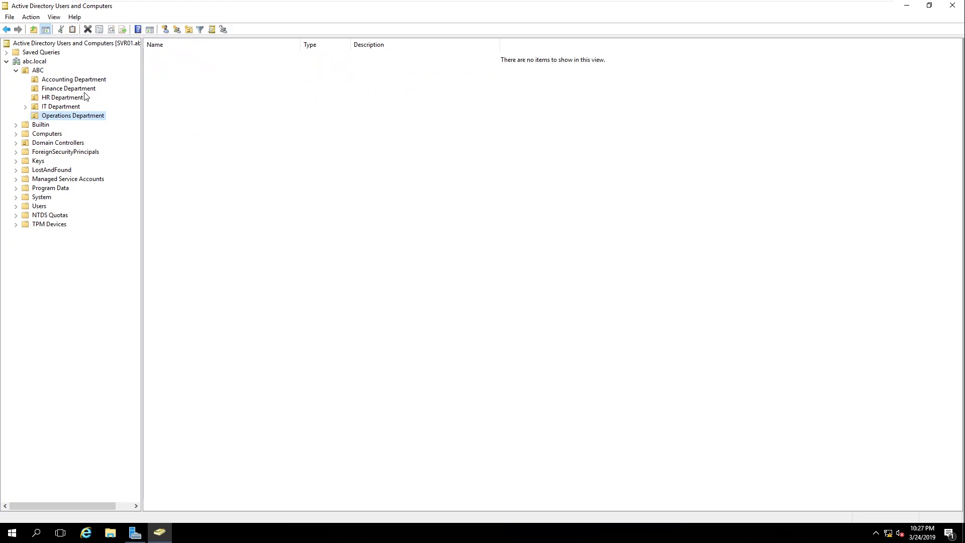
left_click(76, 80)
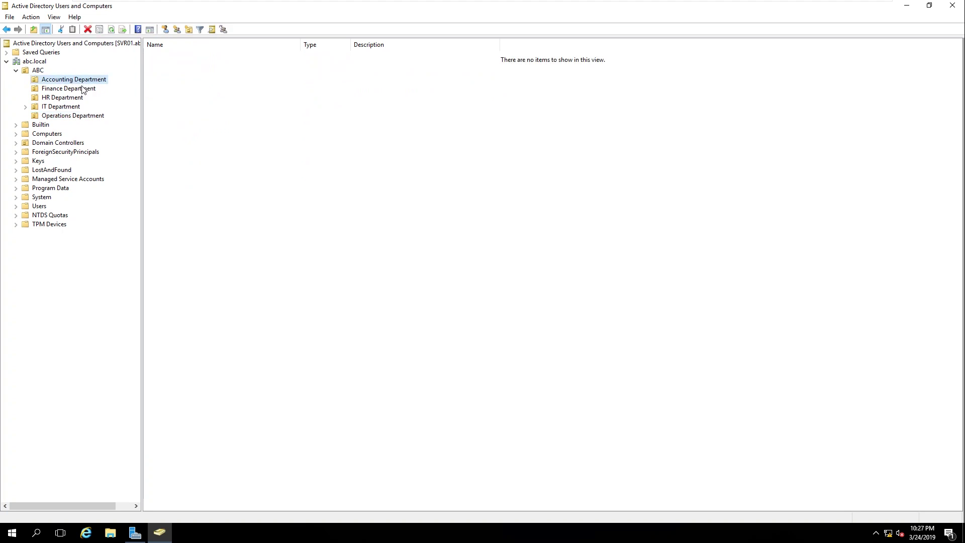
left_click(82, 89)
left_click(64, 98)
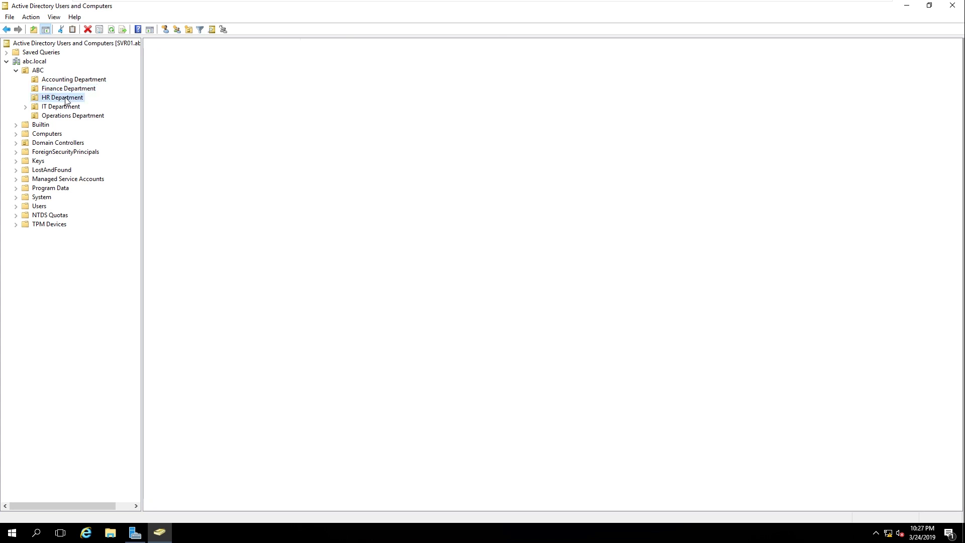
left_click(67, 107)
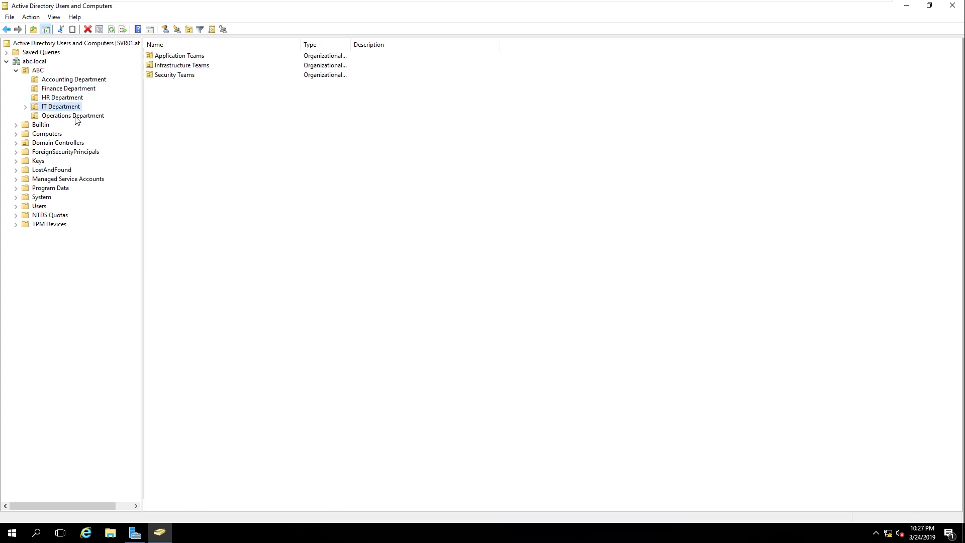
left_click(78, 117)
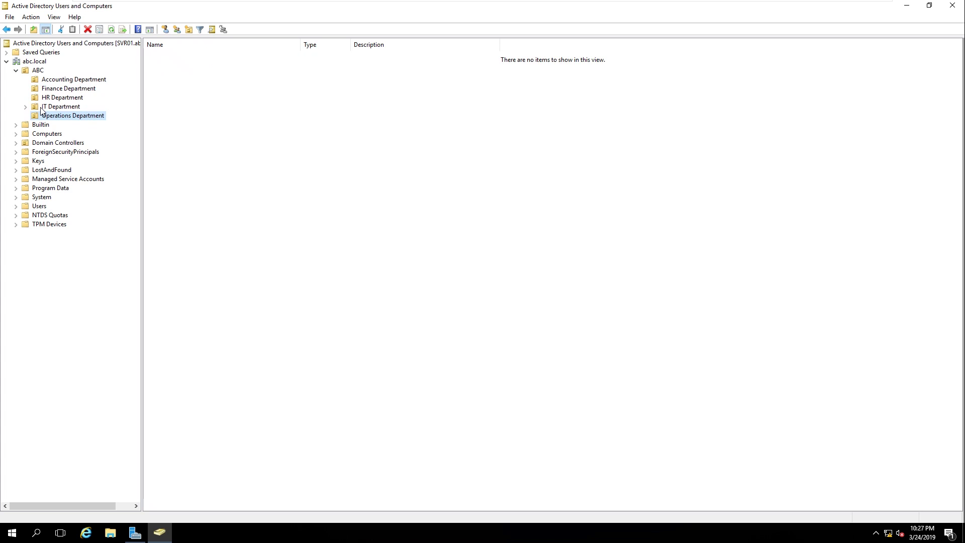
left_click(58, 109)
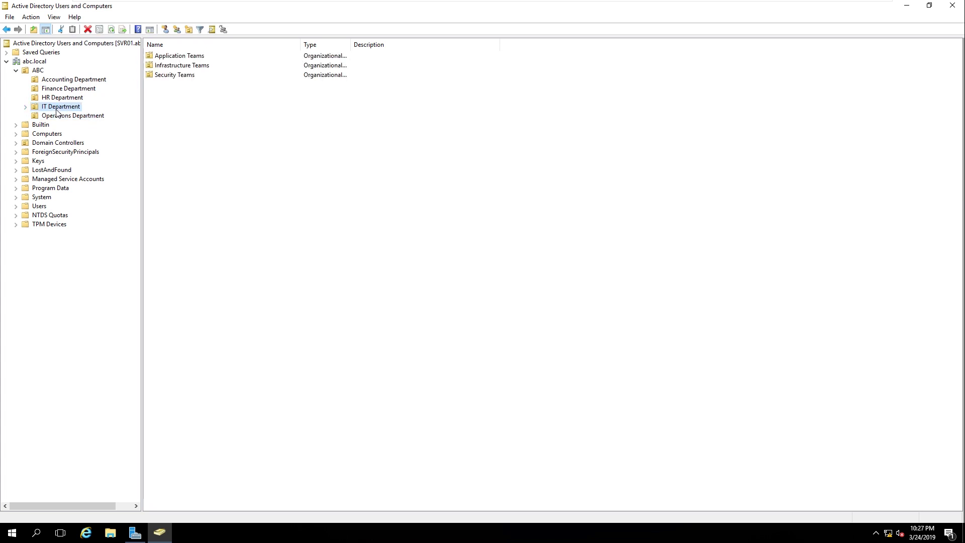
Expand IT Department and view its Application, Infrastructure and Security Teams OUs
left_click(26, 107)
left_click(83, 117)
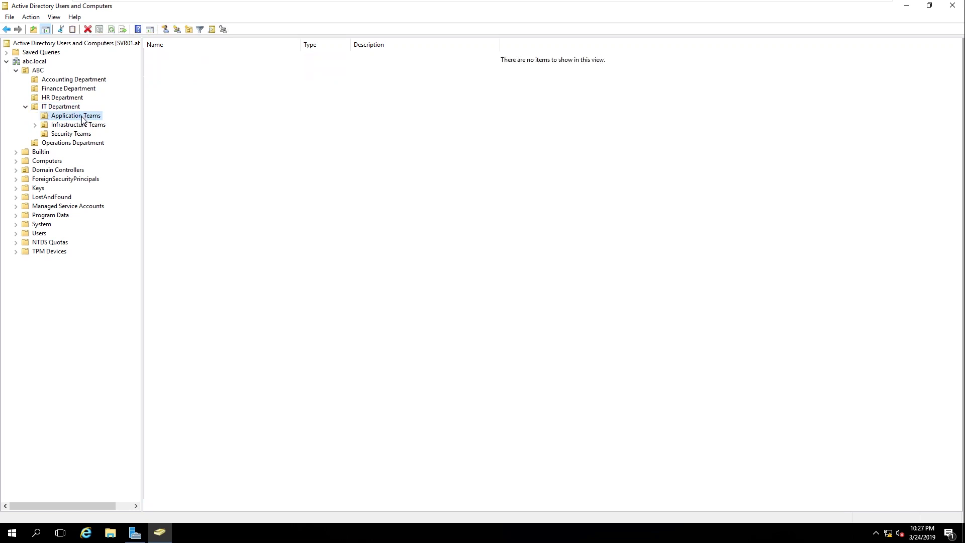
left_click(80, 125)
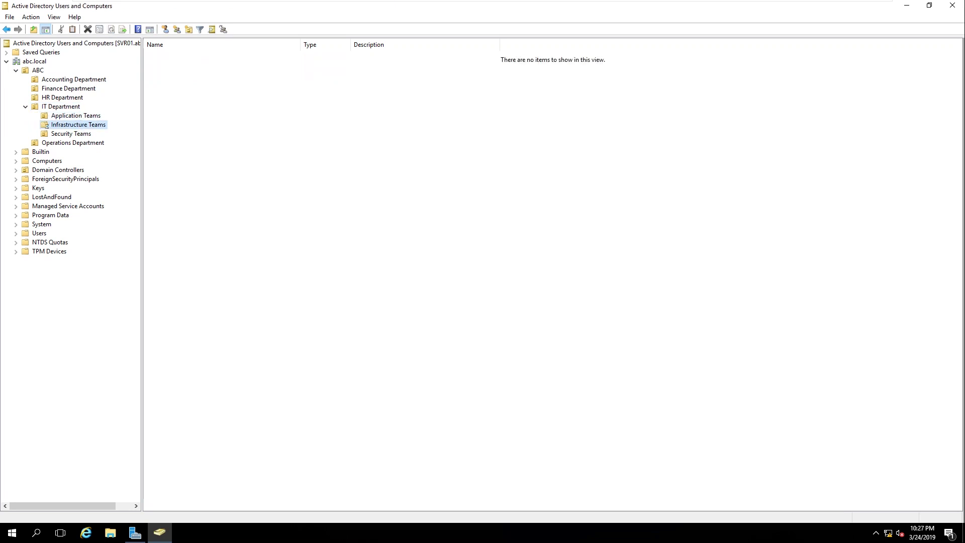
left_click(86, 135)
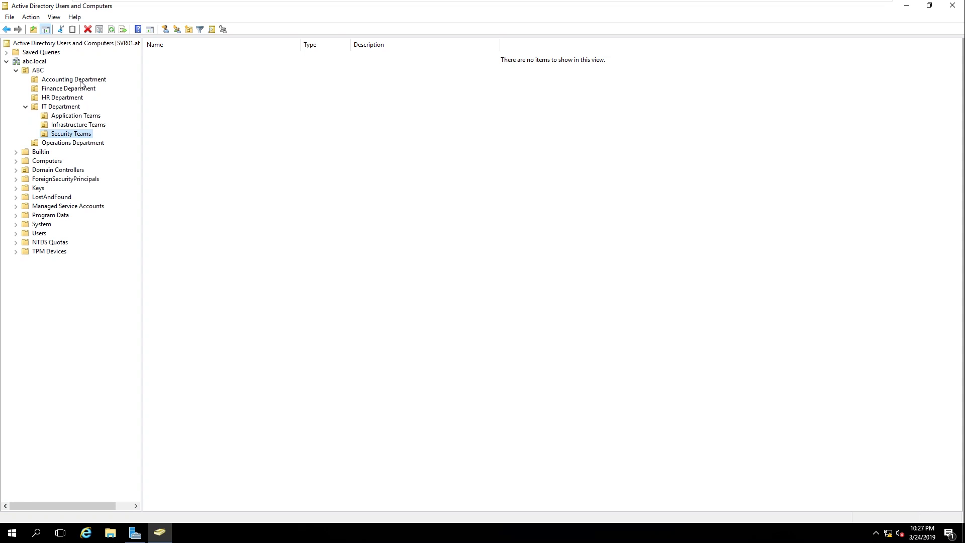
Revisit the department OUs, end on Application Teams, and minimize the VM window
left_click(80, 80)
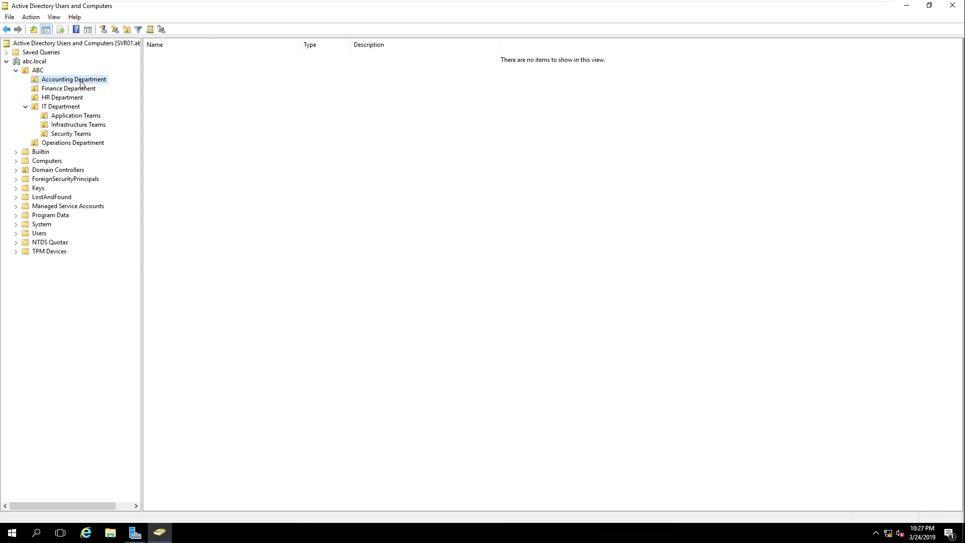
left_click(76, 90)
left_click(69, 98)
key("Down")
key("Down")
key("Down")
key("Down")
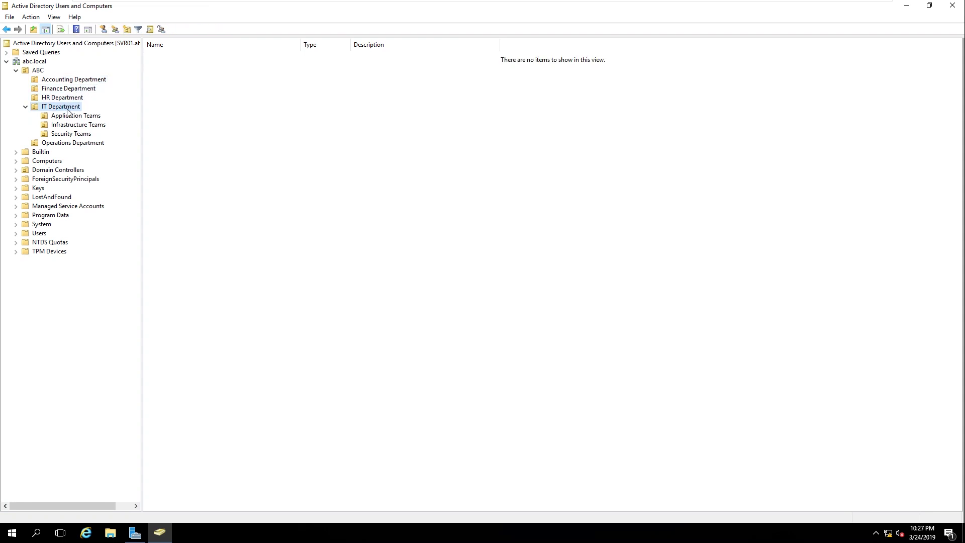
left_click(83, 125)
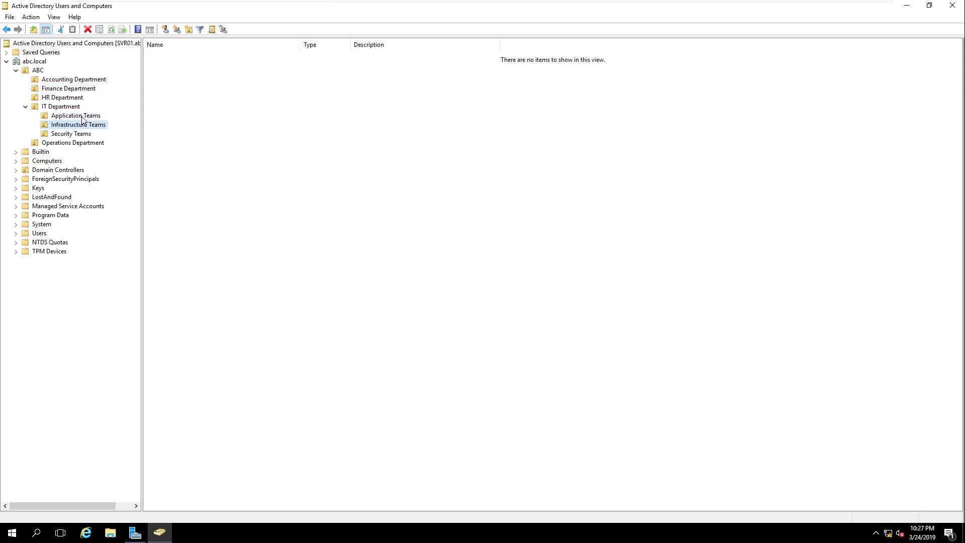
left_click(83, 120)
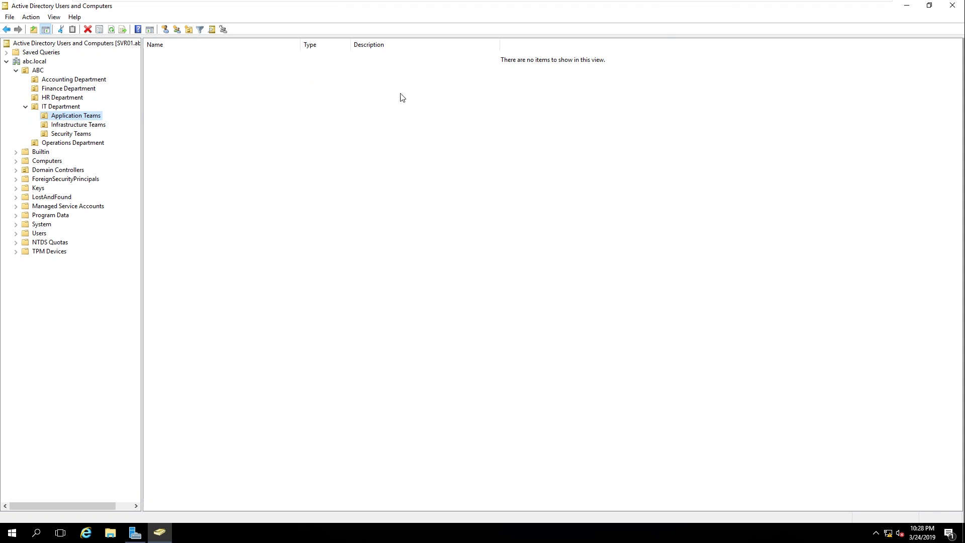
mouse_move(818, 7)
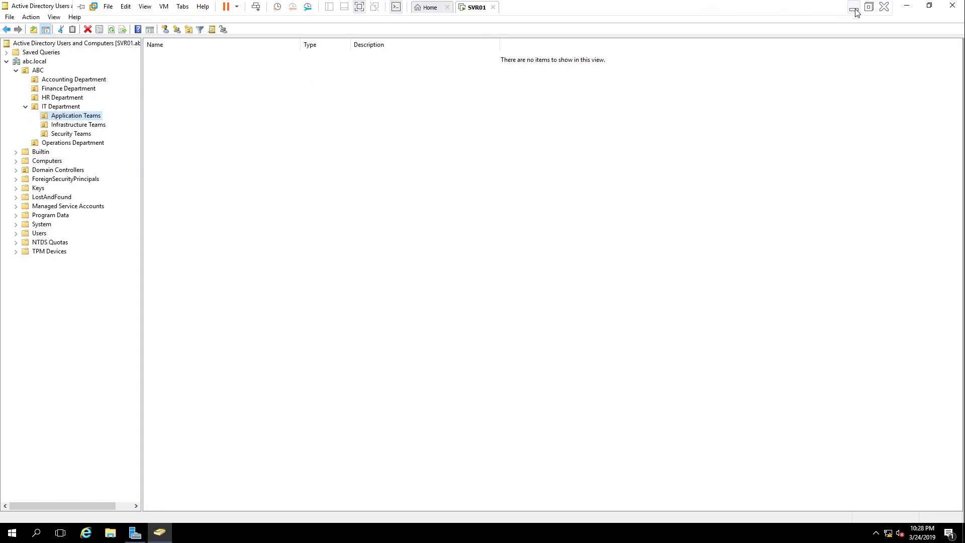
left_click(852, 10)
Open the desktop's New folder and view Group.png in Photos
double_click(20, 287)
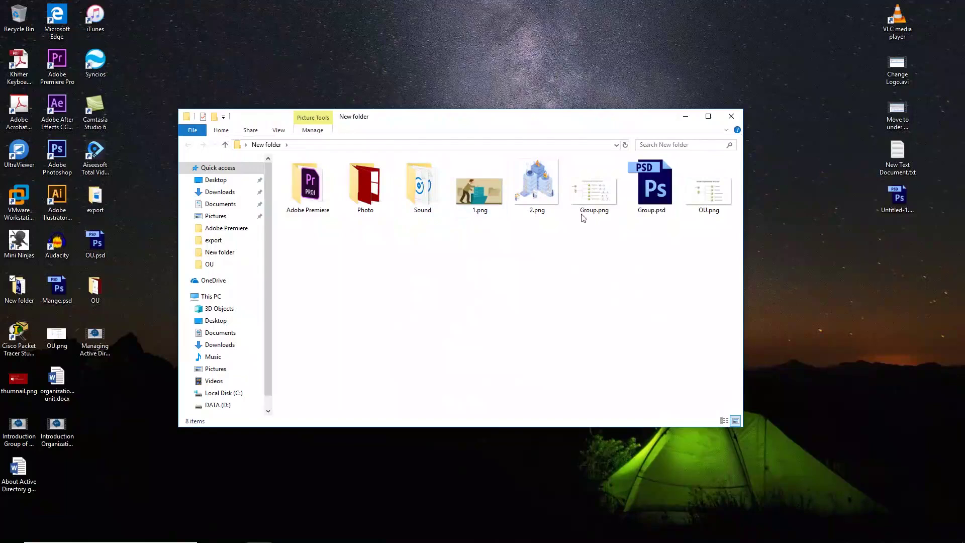
double_click(594, 186)
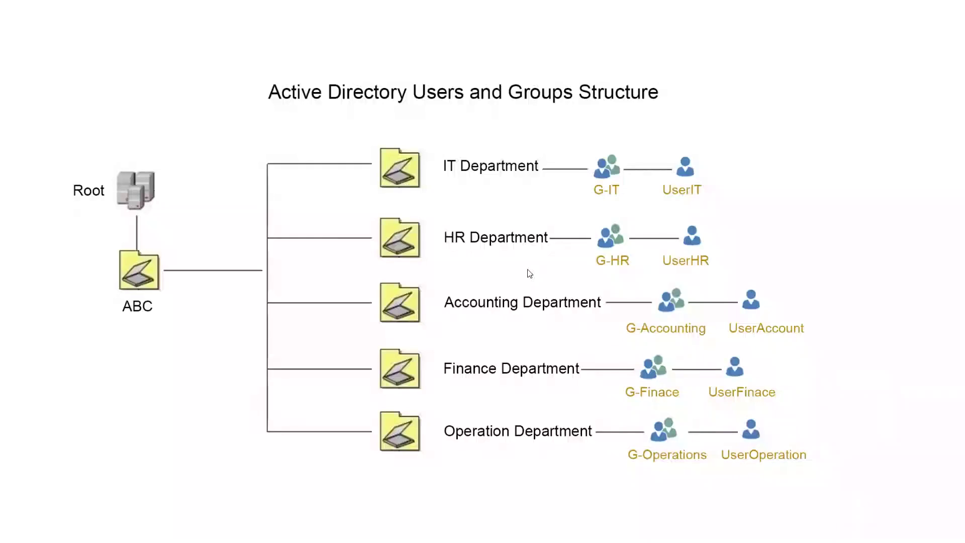